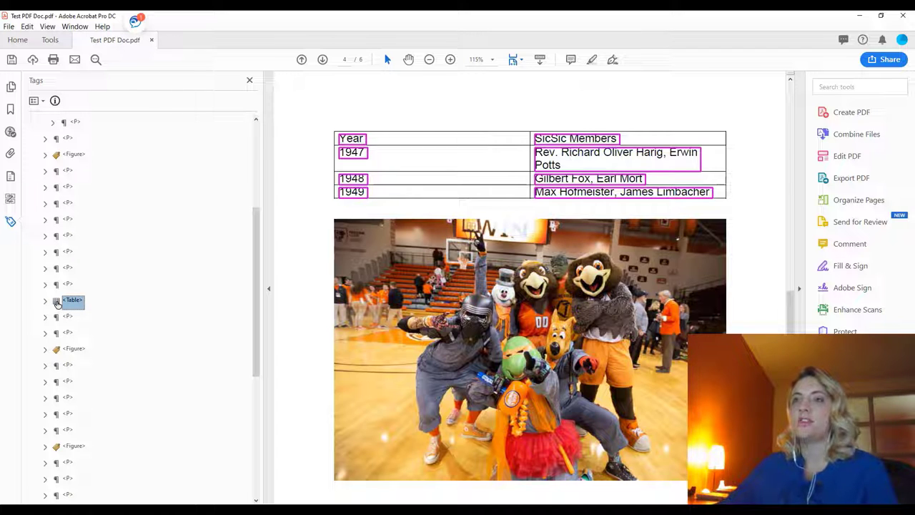
# Step: Launch Table Editor from the <Table> tag's context menu to show the page 4 cell structure
pyautogui.rightClick(57, 303)
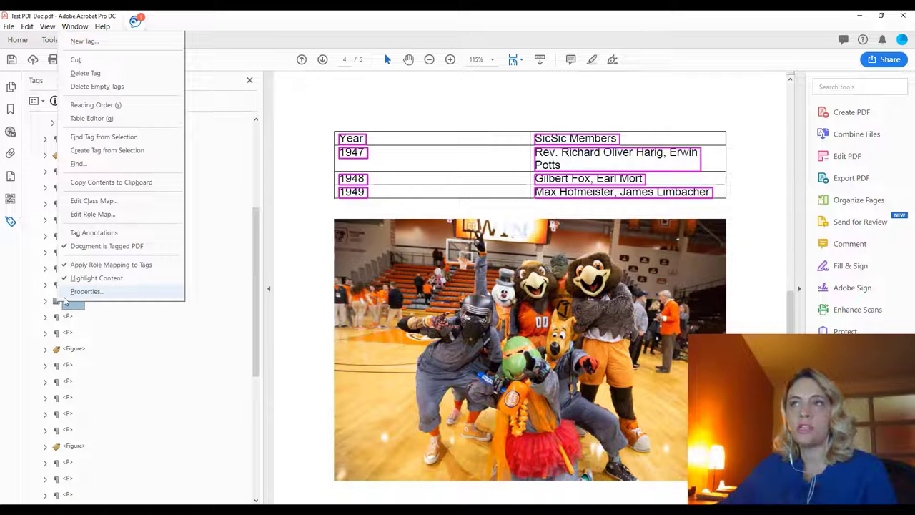
pyautogui.click(148, 118)
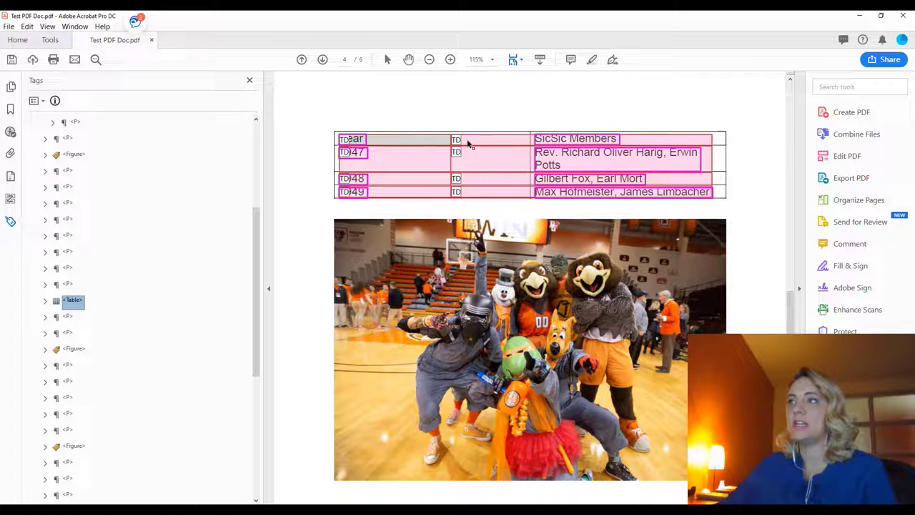
# Step: Make the Year cell a header cell with Column scope
pyautogui.rightClick(343, 143)
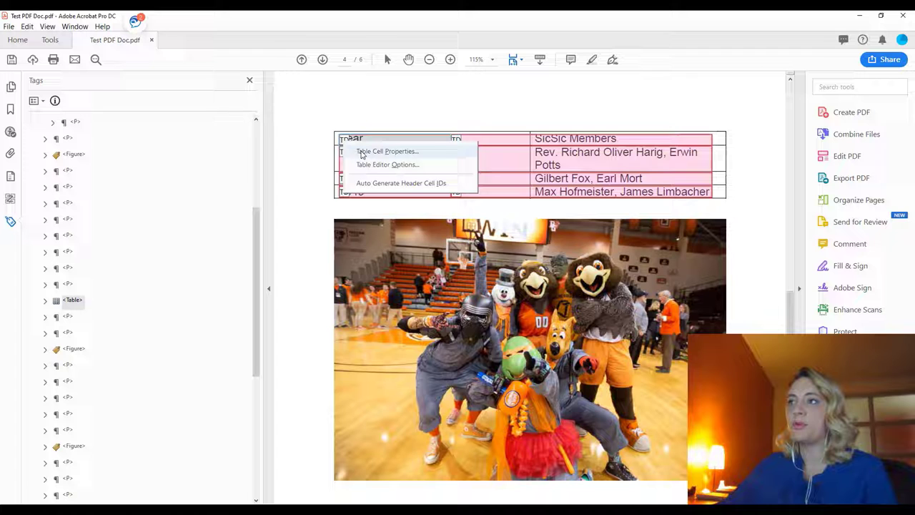
pyautogui.click(361, 153)
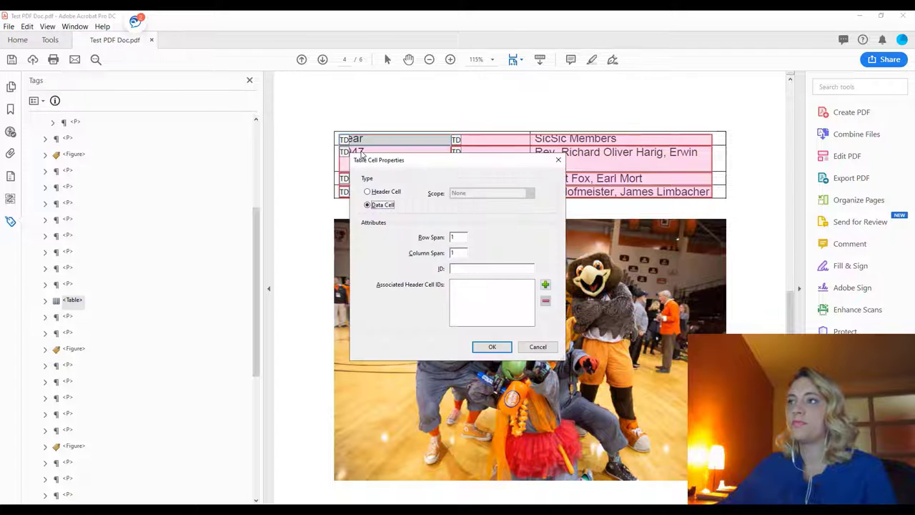
pyautogui.click(367, 192)
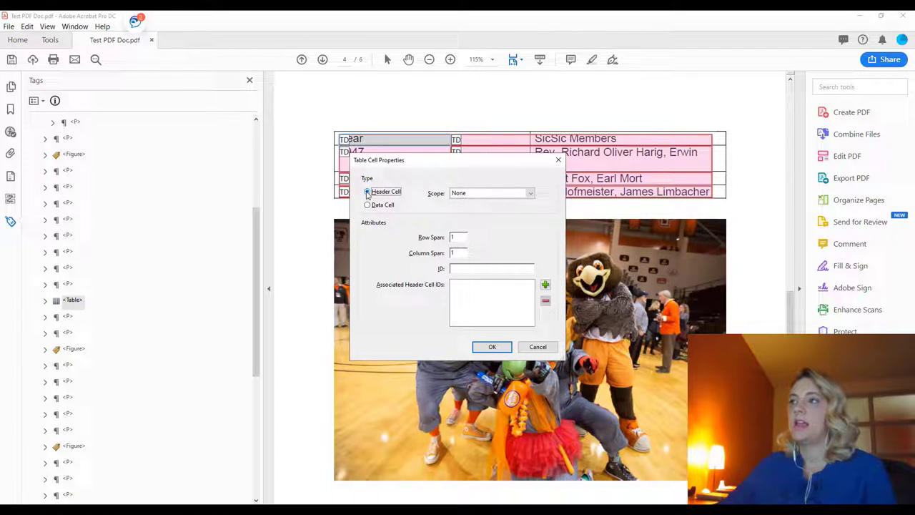
pyautogui.moveTo(406, 164); pyautogui.dragTo(493, 167)
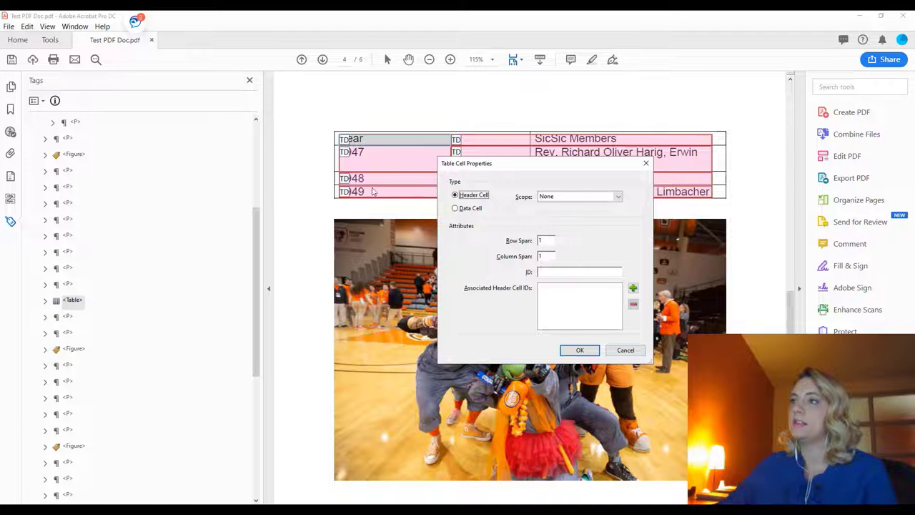
pyautogui.click(616, 198)
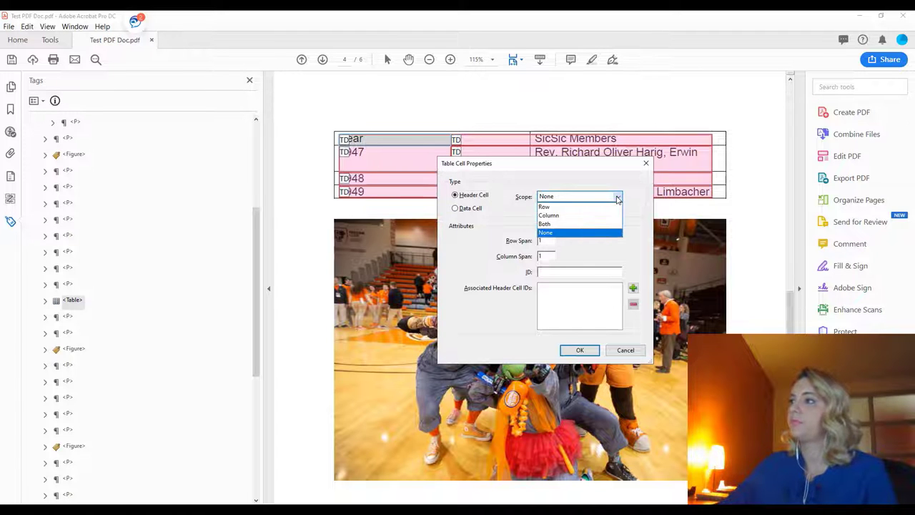
pyautogui.click(593, 218)
pyautogui.click(579, 349)
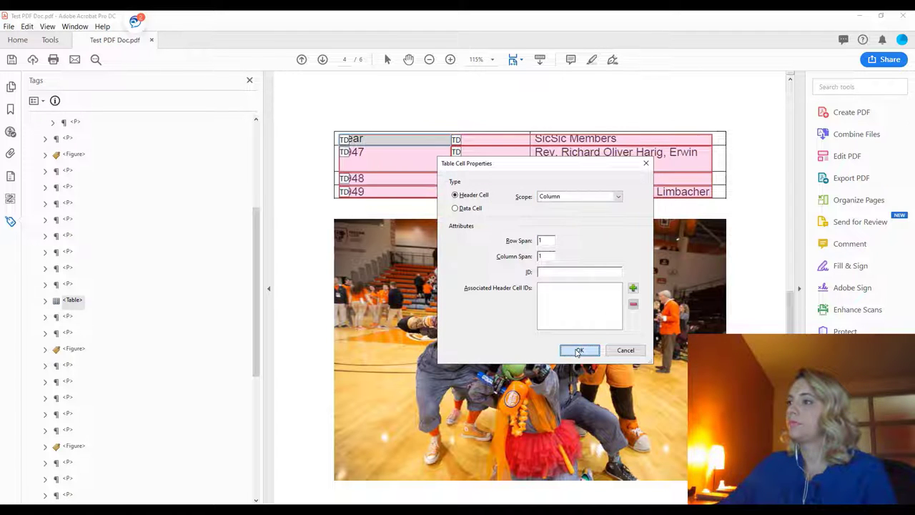
# Step: Make the second top-row cell a header cell with Column scope
pyautogui.rightClick(459, 141)
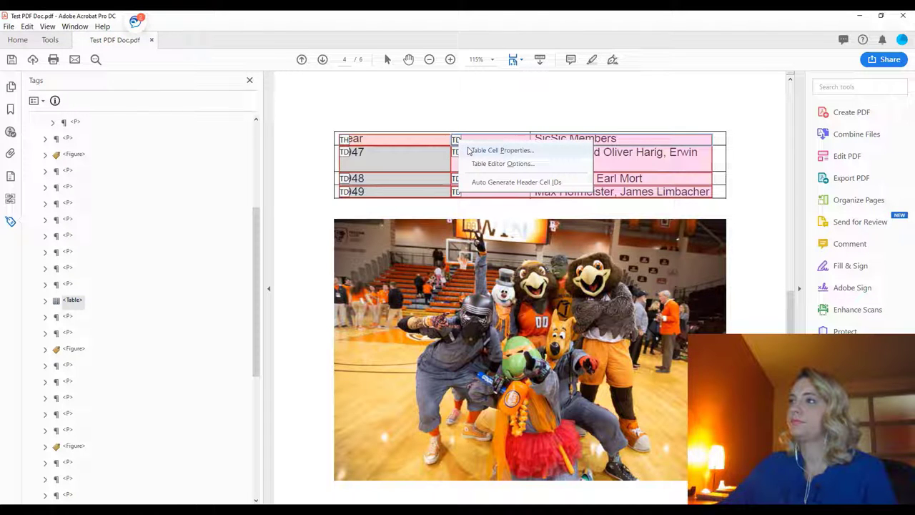
pyautogui.click(468, 150)
pyautogui.press('Up')
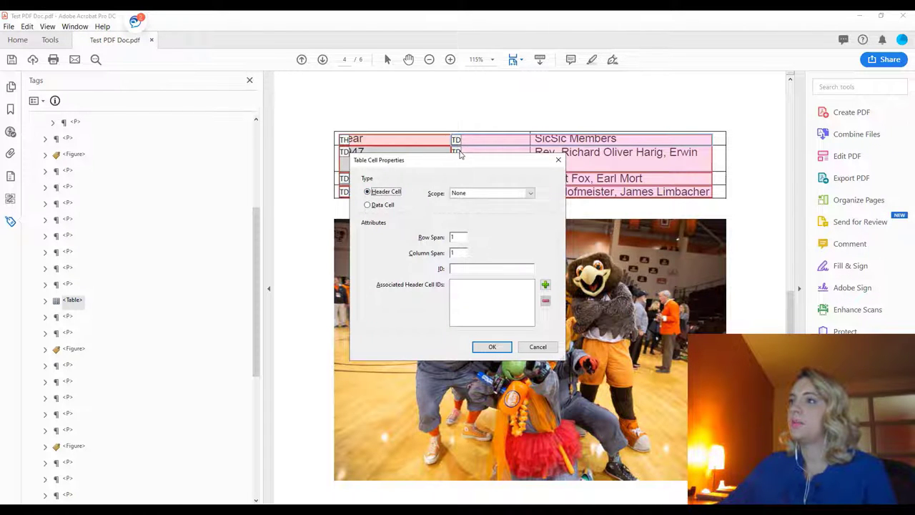
pyautogui.moveTo(460, 157); pyautogui.dragTo(314, 120)
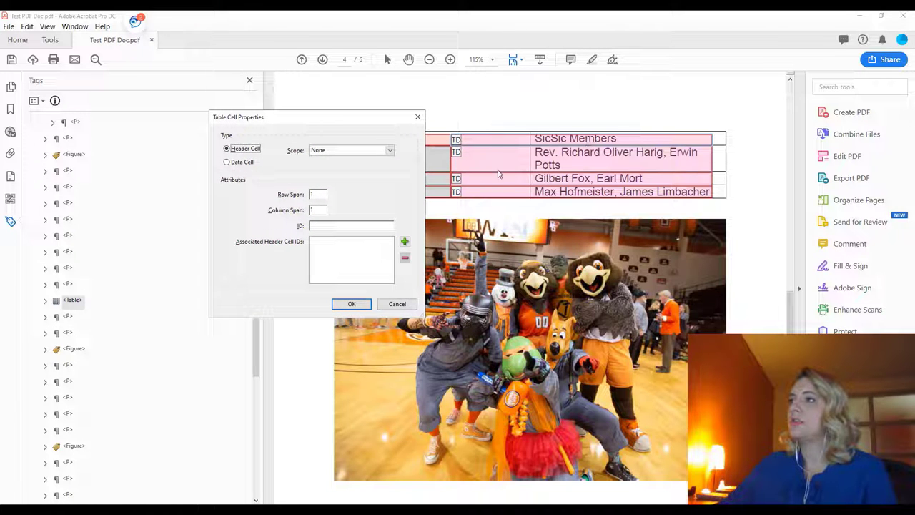
pyautogui.click(389, 150)
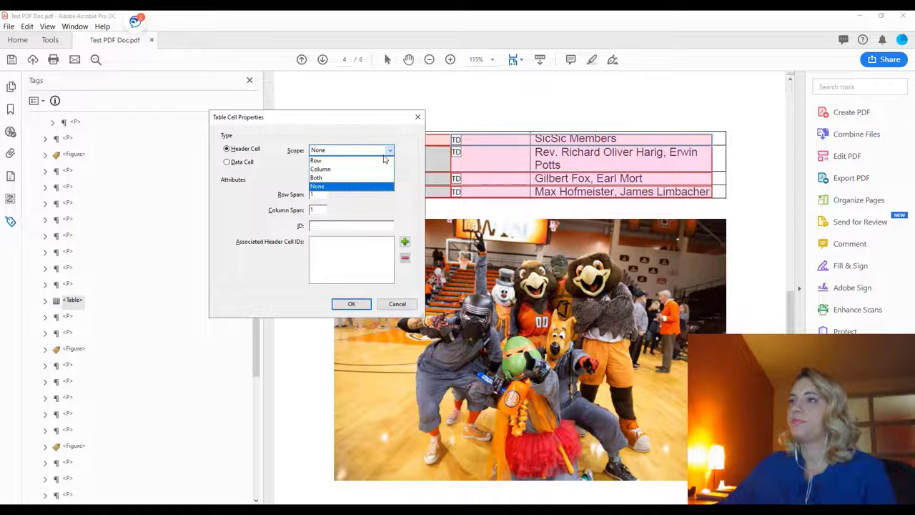
pyautogui.click(369, 169)
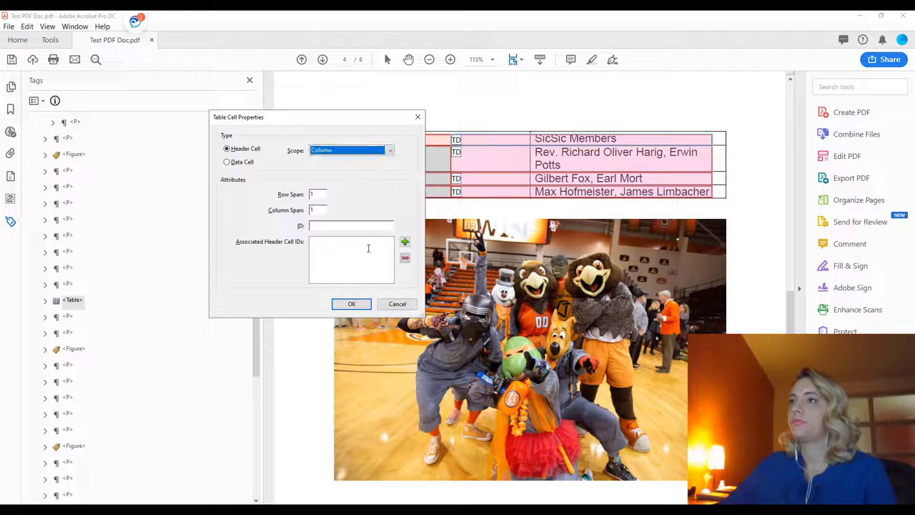
pyautogui.click(352, 303)
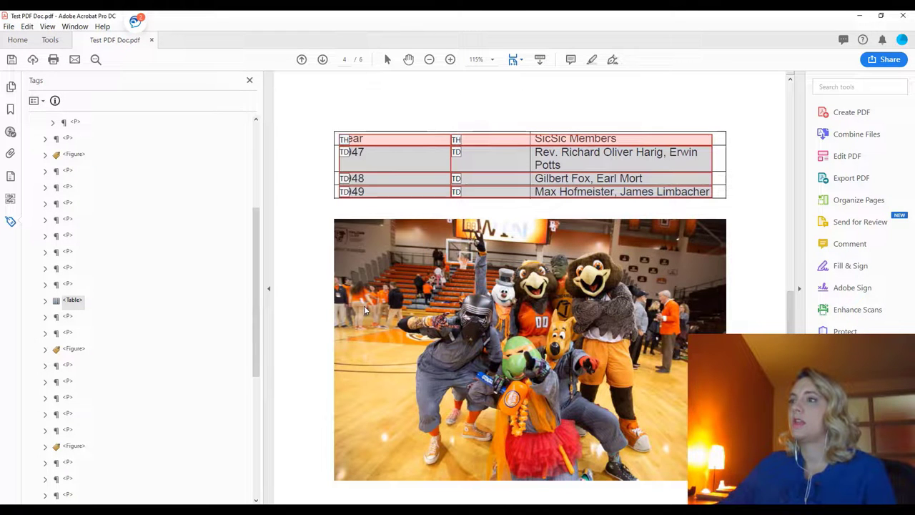
# Step: Make the 1947 cell a header cell with Row scope
pyautogui.rightClick(345, 154)
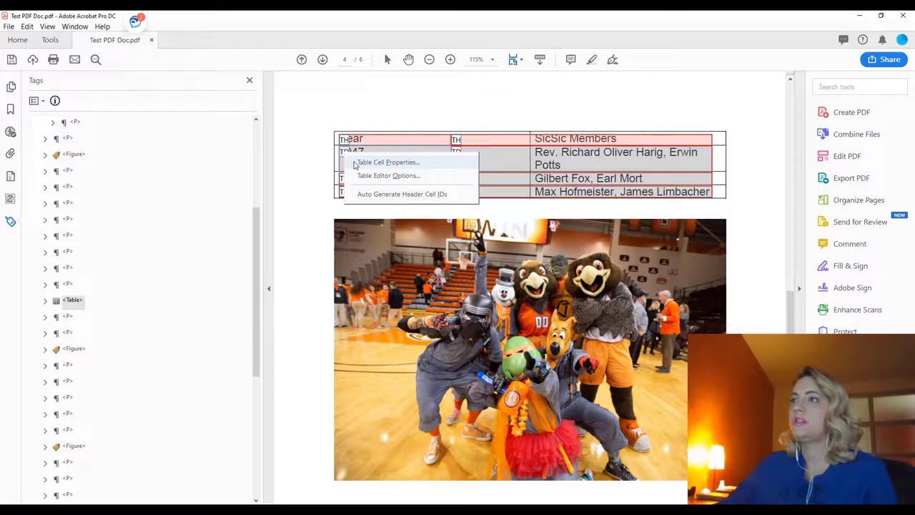
pyautogui.click(355, 164)
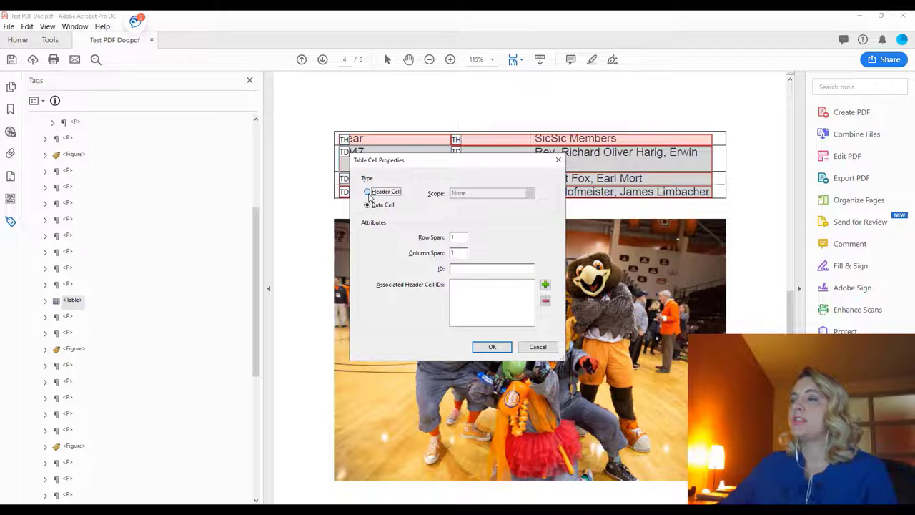
pyautogui.click(368, 192)
pyautogui.moveTo(437, 163); pyautogui.dragTo(189, 126)
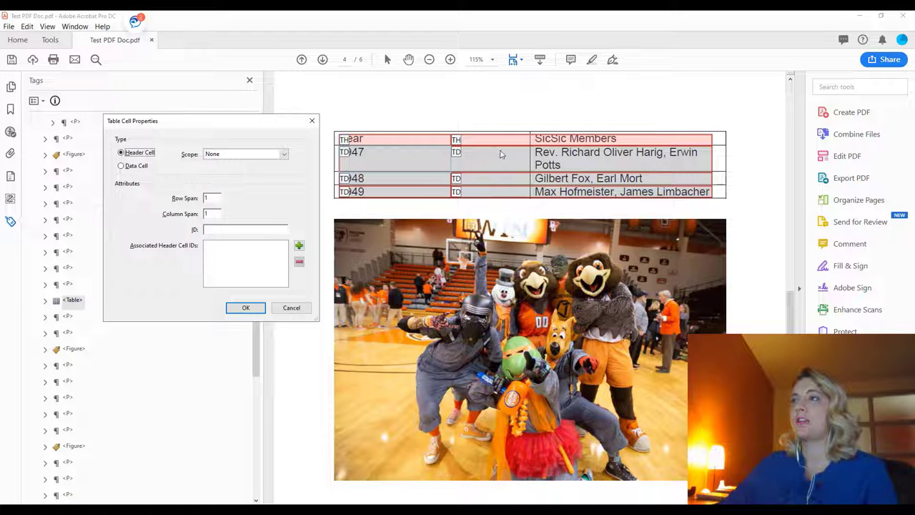
pyautogui.click(284, 154)
pyautogui.click(269, 167)
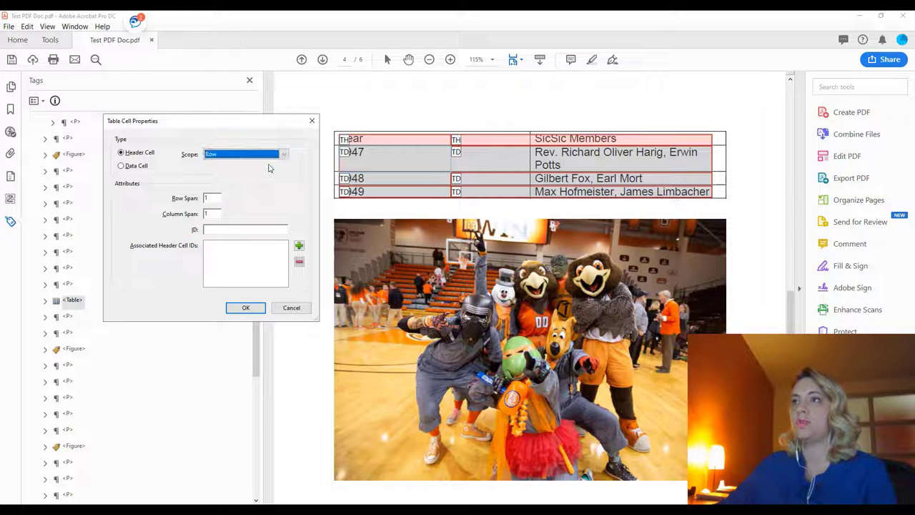
pyautogui.click(246, 308)
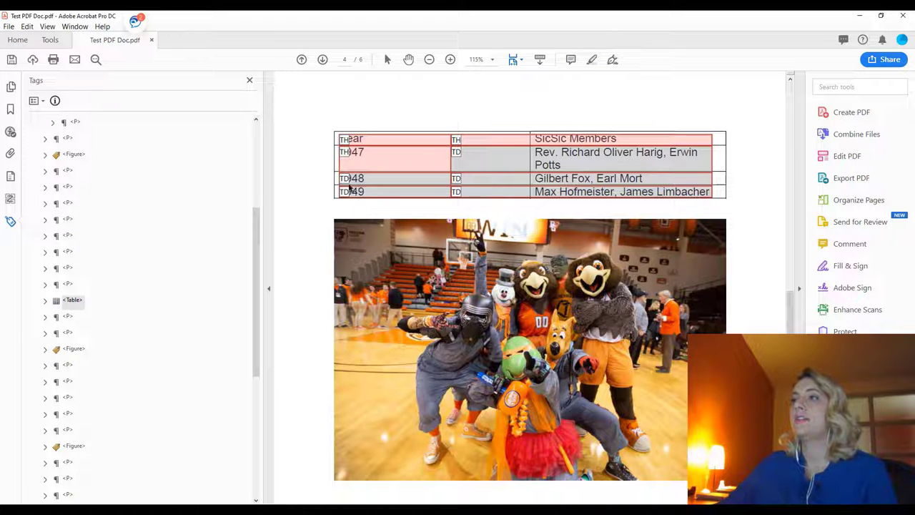
# Step: Make the 1948 cell a header cell with Row scope
pyautogui.rightClick(349, 184)
pyautogui.click(359, 189)
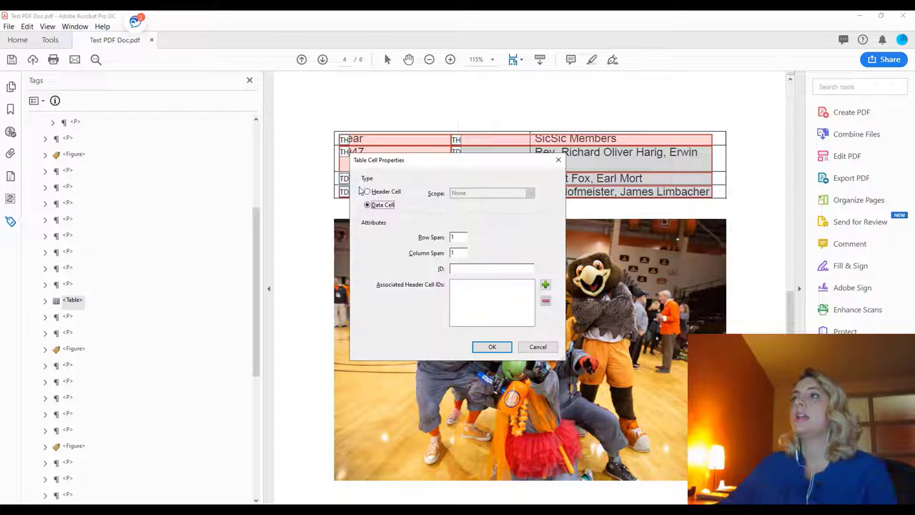
pyautogui.click(367, 191)
pyautogui.click(472, 194)
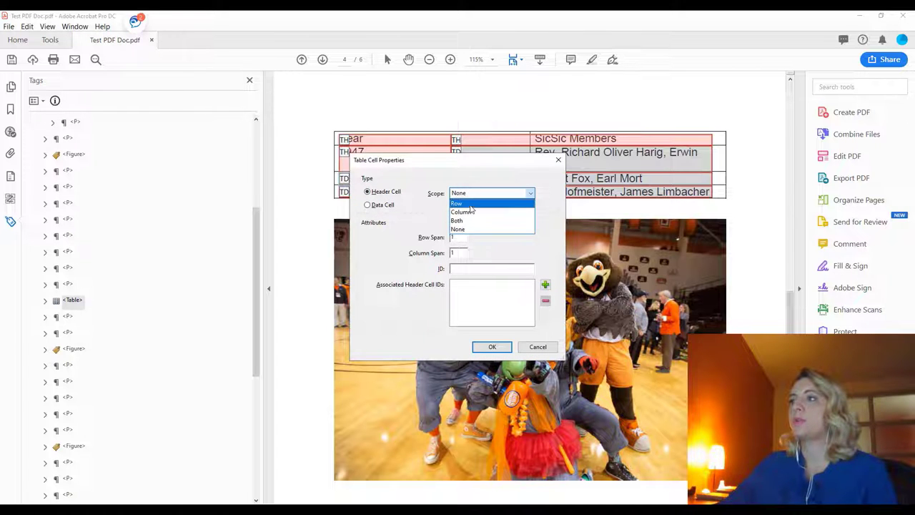
pyautogui.click(468, 204)
pyautogui.click(492, 347)
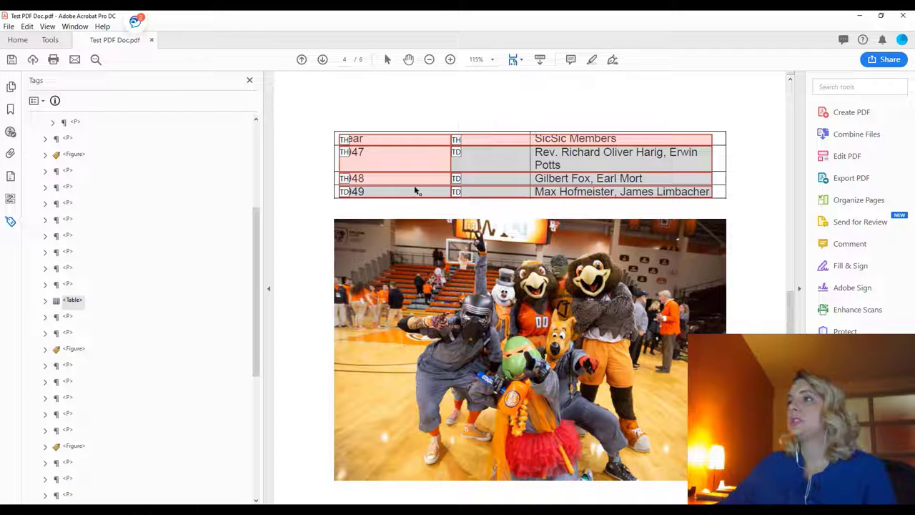
# Step: Make the 1949 cell a header cell with Row scope
pyautogui.rightClick(343, 195)
pyautogui.click(355, 203)
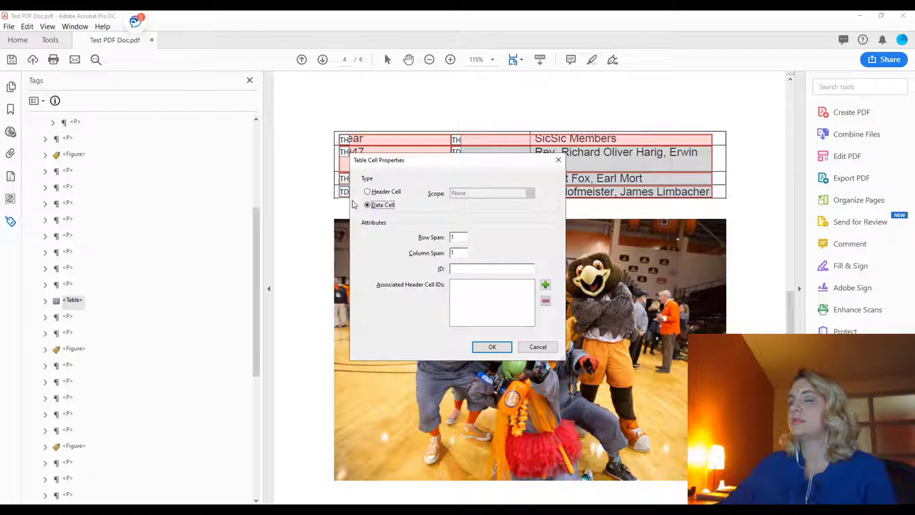
pyautogui.click(372, 192)
pyautogui.click(503, 193)
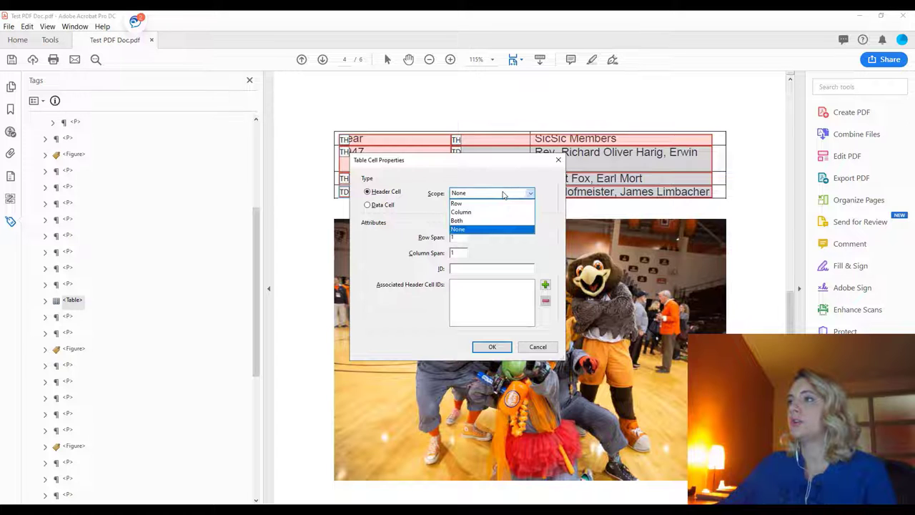
pyautogui.click(490, 212)
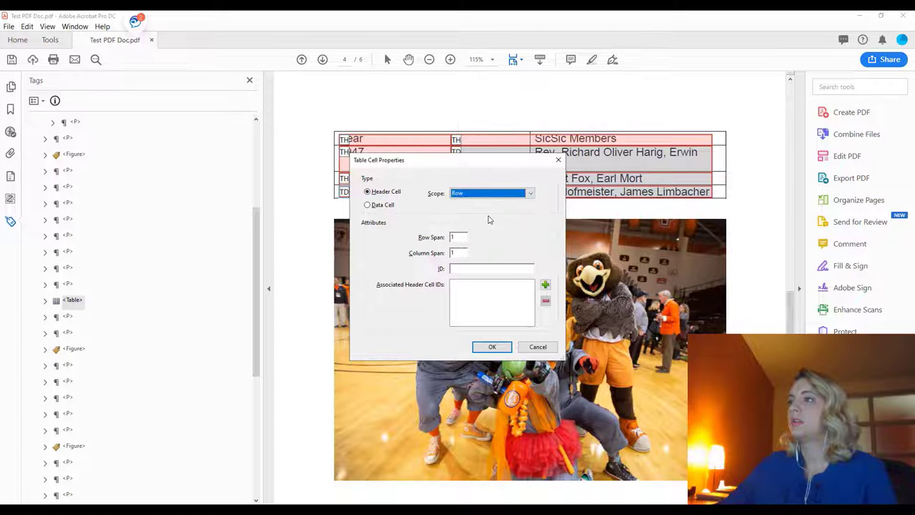
pyautogui.click(504, 348)
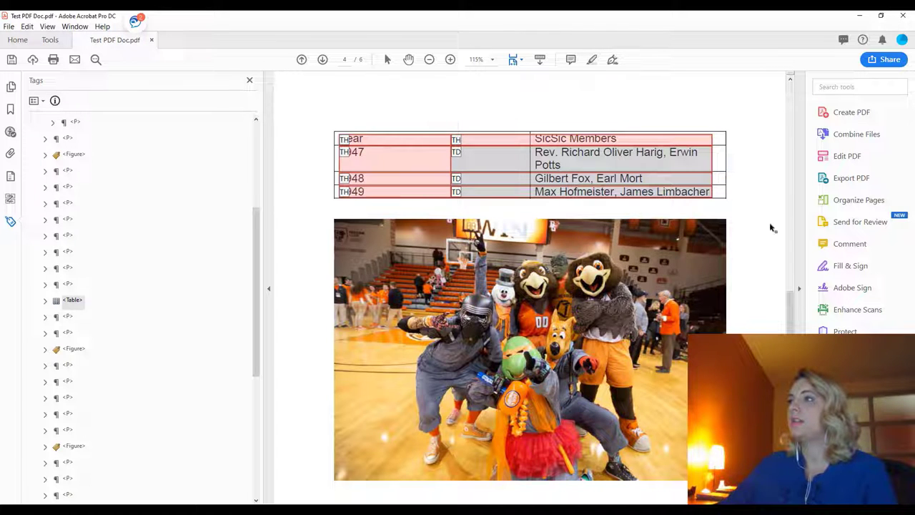